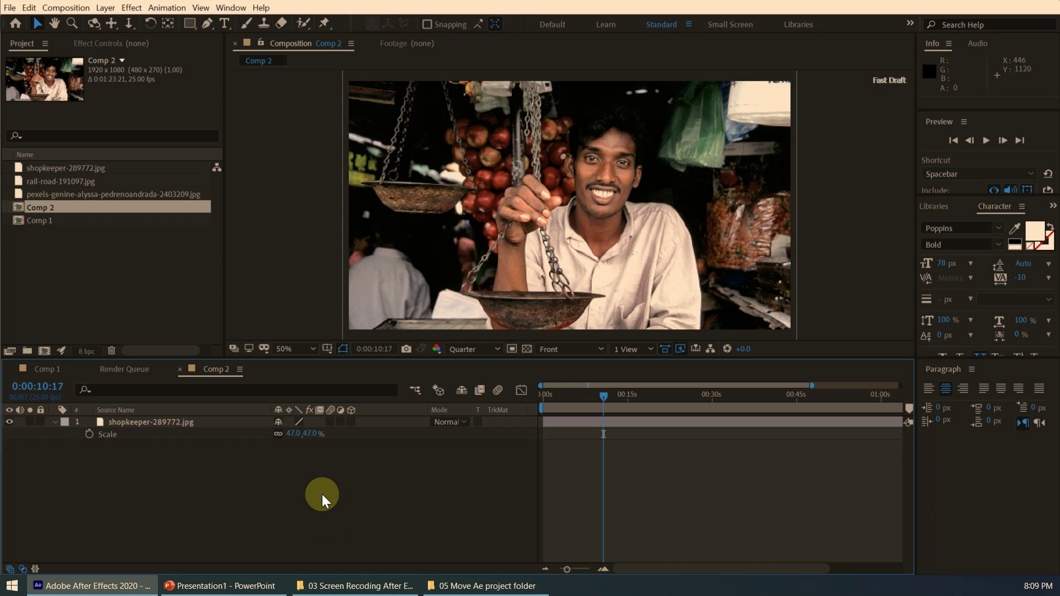
Step: Bring PowerPoint's Presentation1, the slide with two computers joined by an arrow, to the front
click(224, 586)
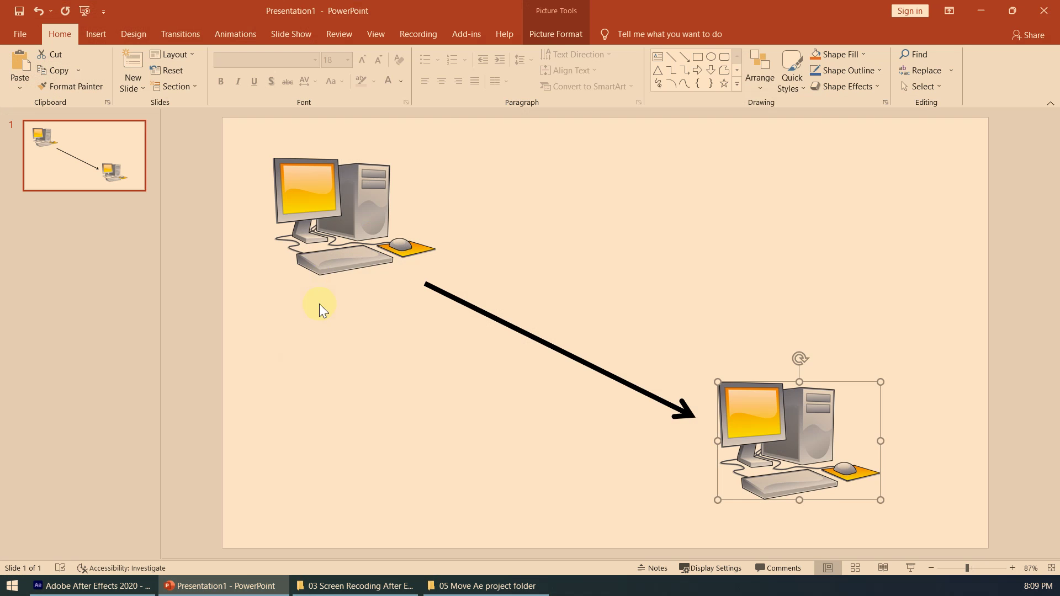
Step: Select both computer images, minimize PowerPoint, and clear the project panel selection in After Effects
click(308, 216)
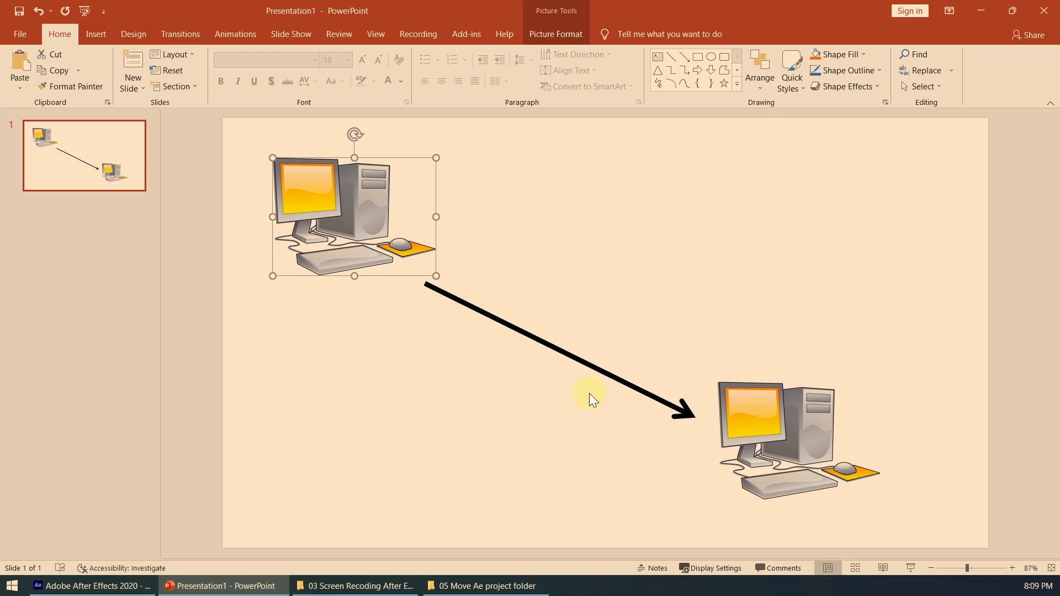
click(768, 424)
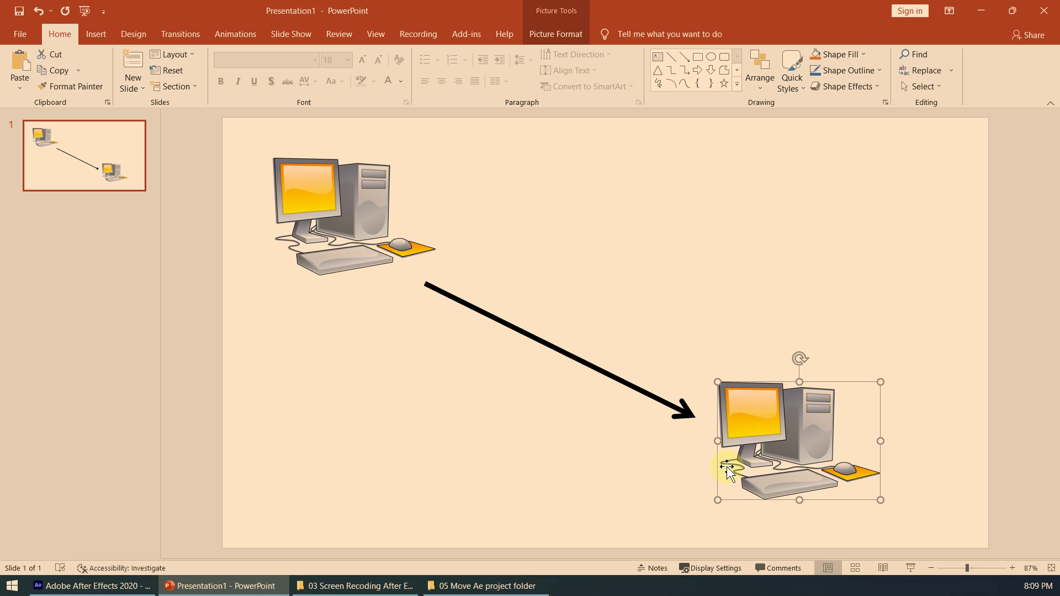
click(981, 10)
click(81, 251)
drag(581, 409, 733, 418)
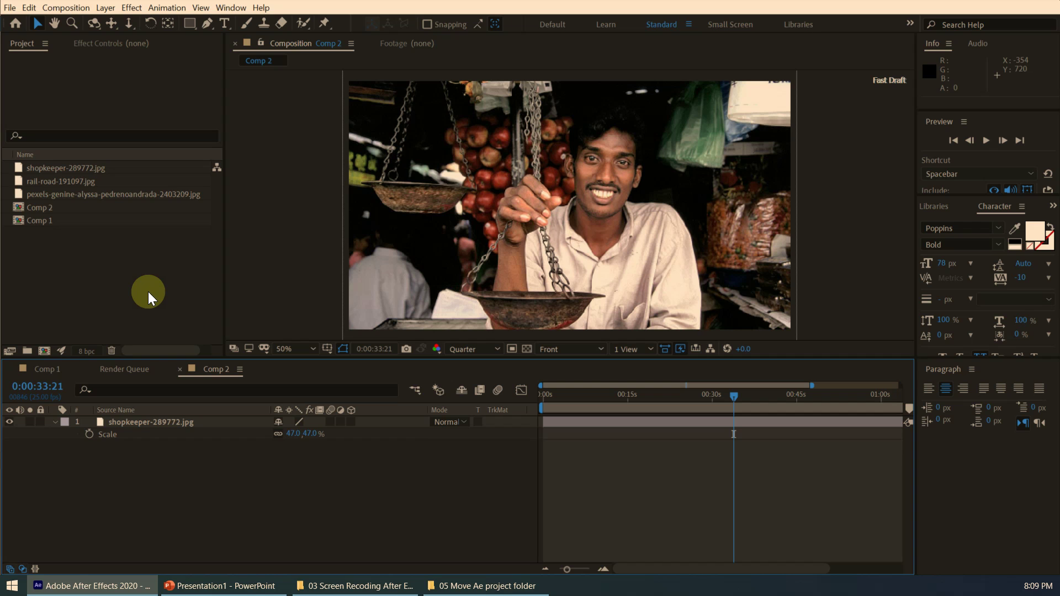
click(83, 195)
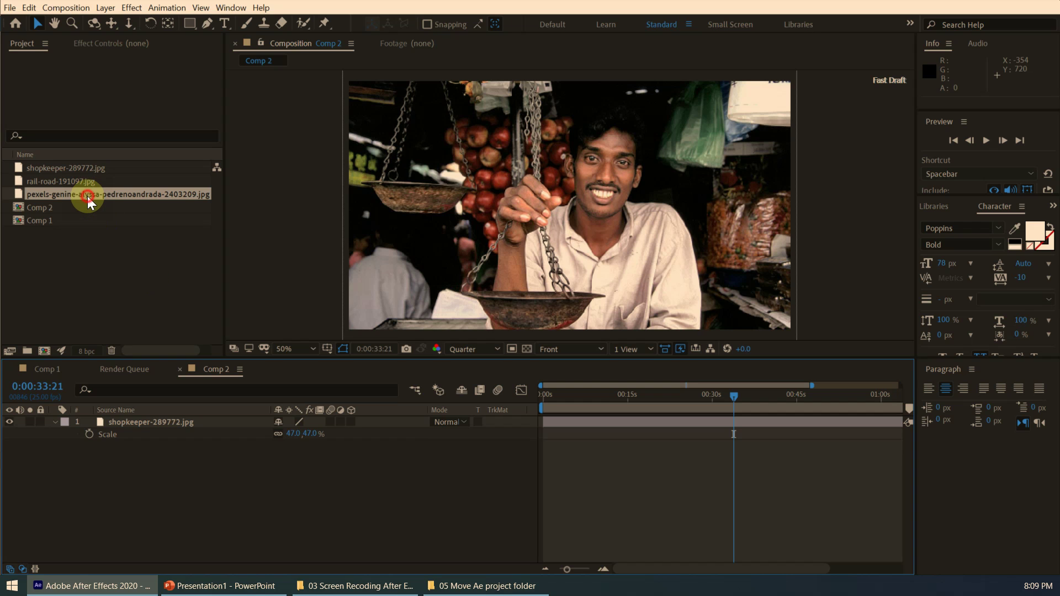
click(63, 183)
click(68, 168)
click(62, 181)
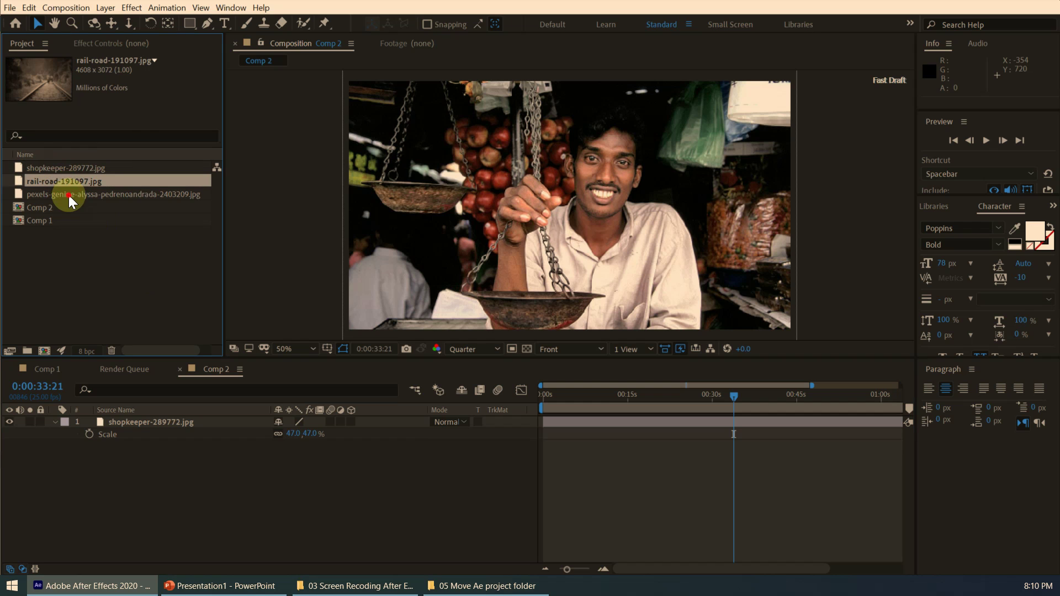
click(68, 194)
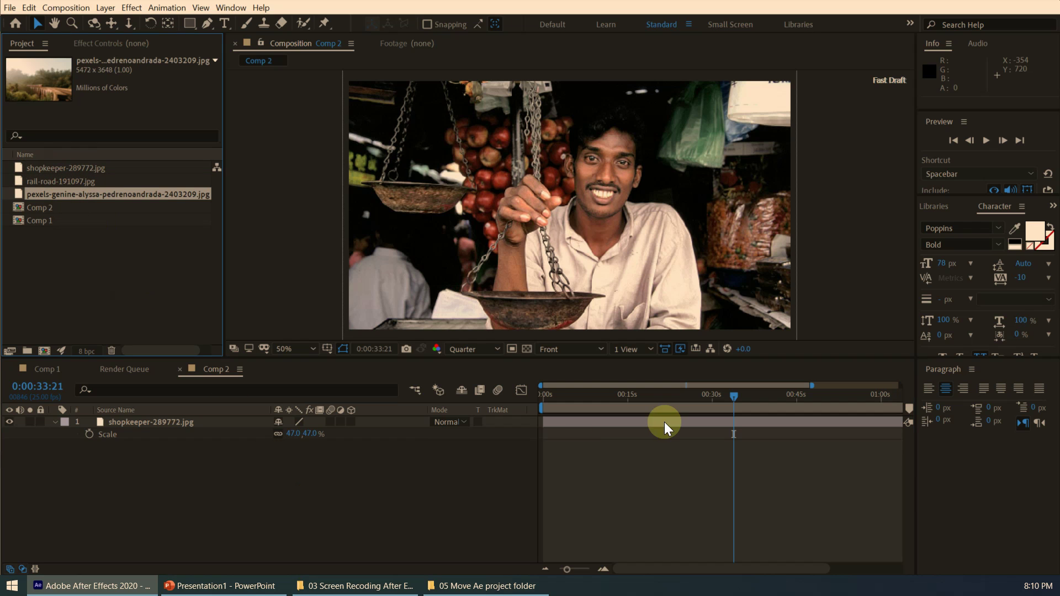
drag(677, 404, 722, 403)
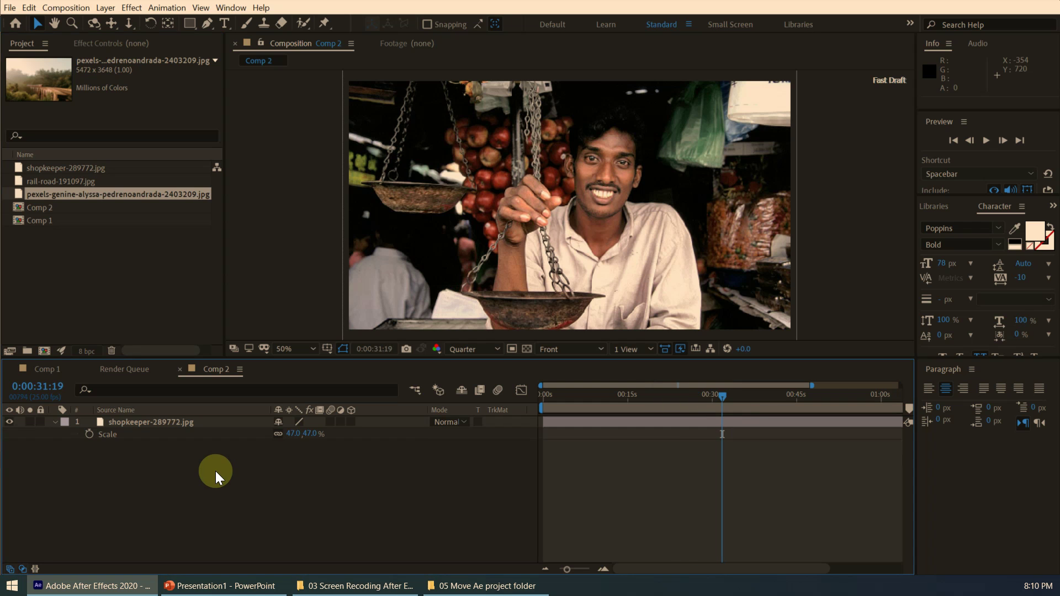
Step: Remove the two unused footage items via Dependencies, leaving shopkeeper-289772.jpg, Comp 1 and Comp 2
click(11, 8)
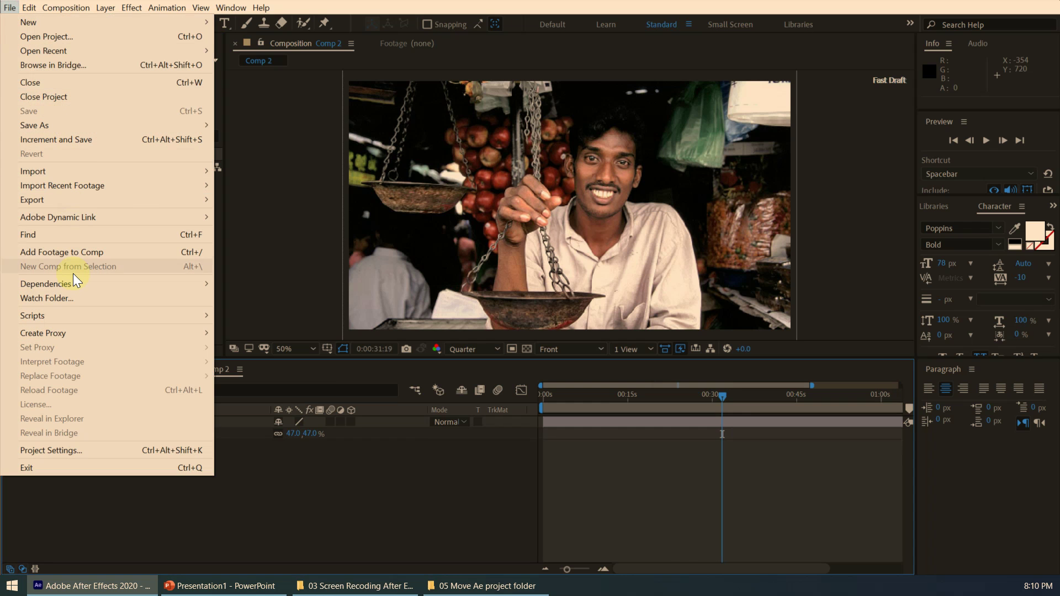
mouse_move(71, 281)
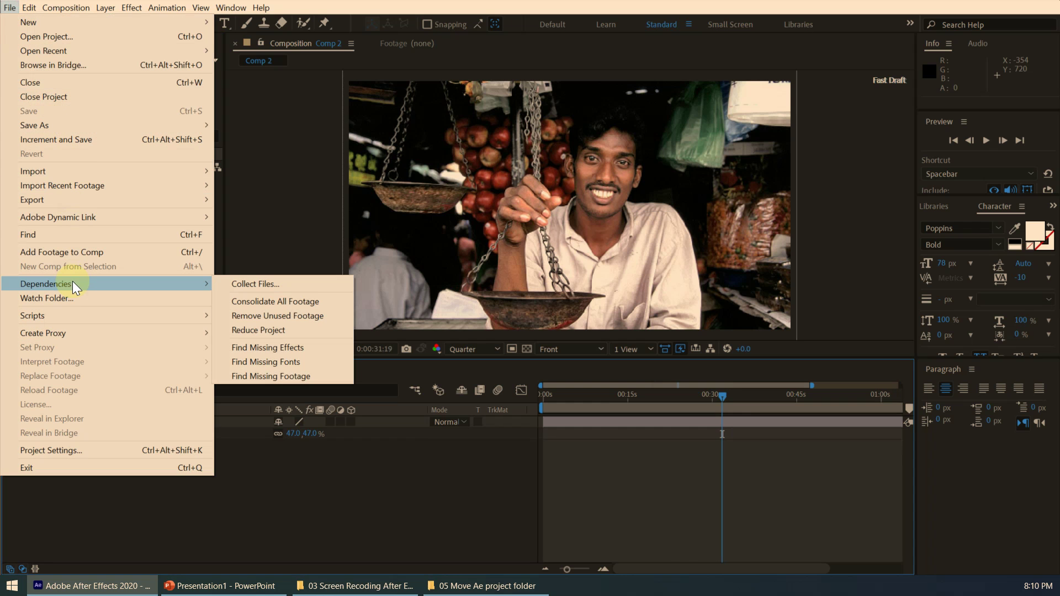
click(287, 318)
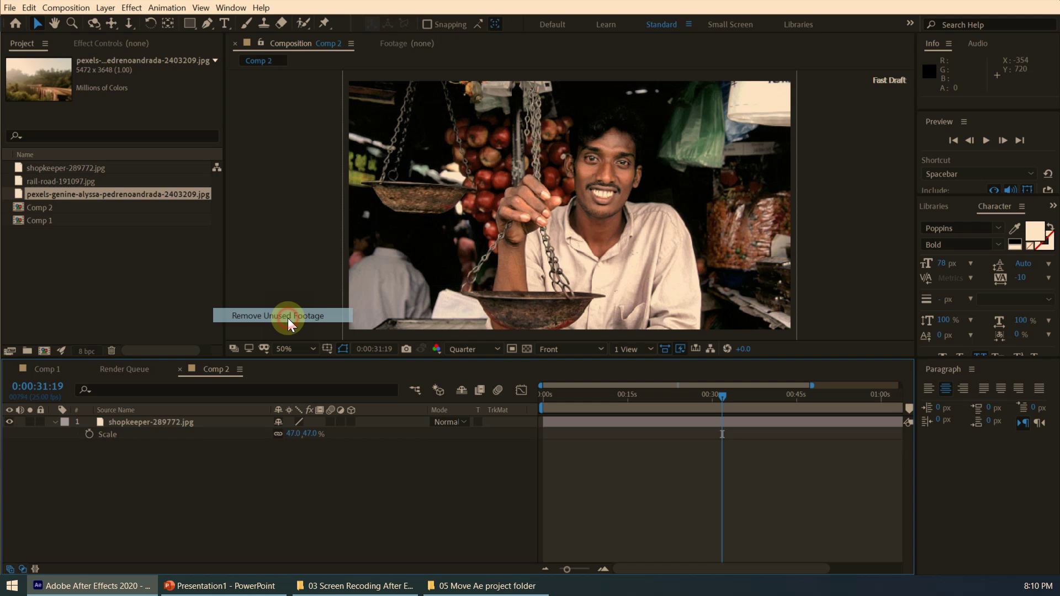
drag(497, 251, 238, 251)
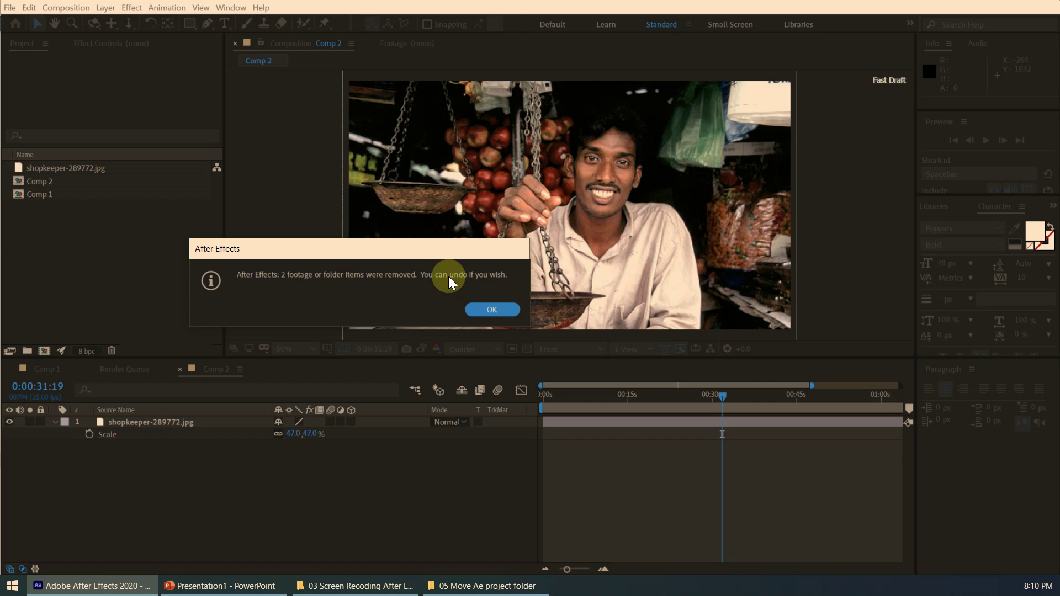
drag(400, 254, 368, 251)
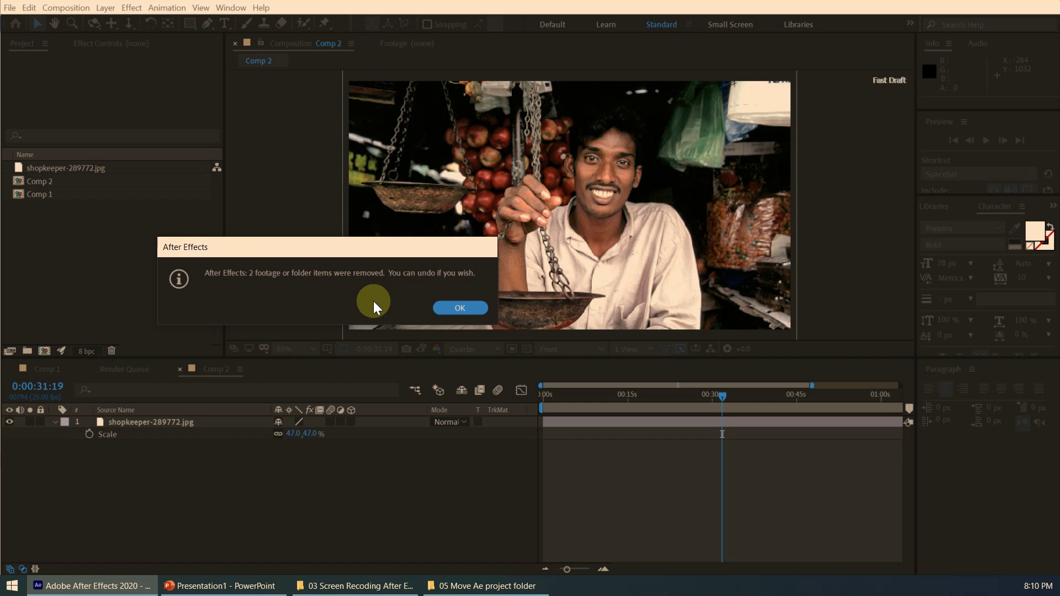
click(464, 305)
click(95, 171)
drag(278, 377, 538, 446)
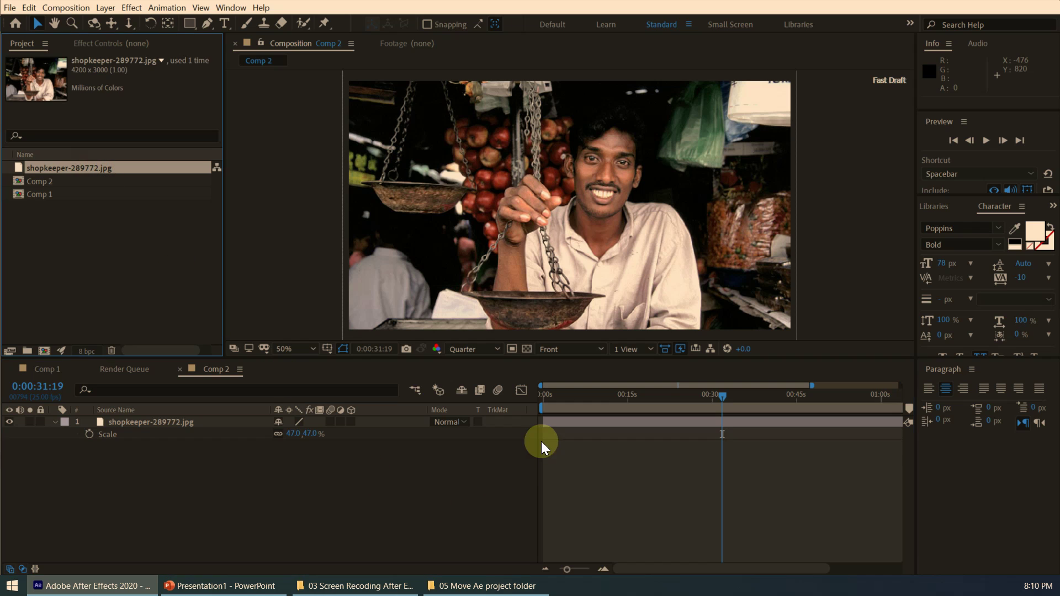
Step: Deselect everything in the timeline and project panel, then open the File menu
click(336, 501)
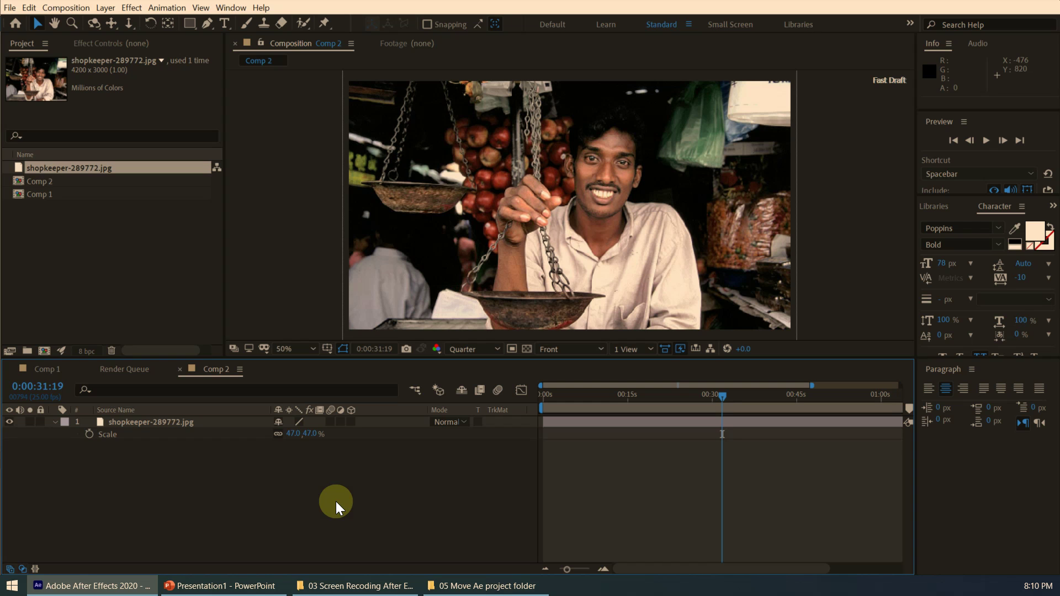
click(119, 287)
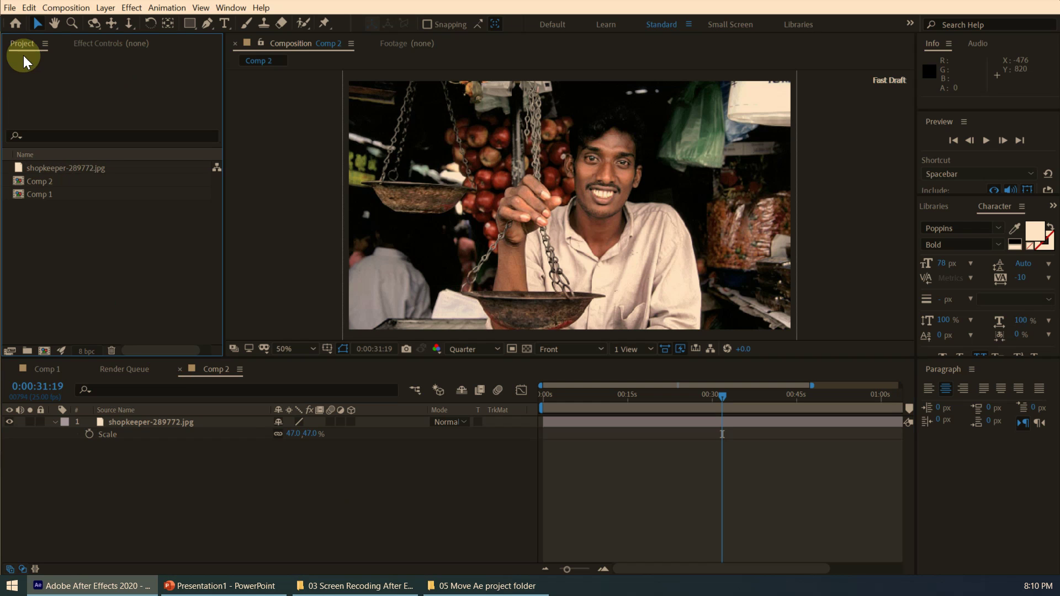
click(10, 8)
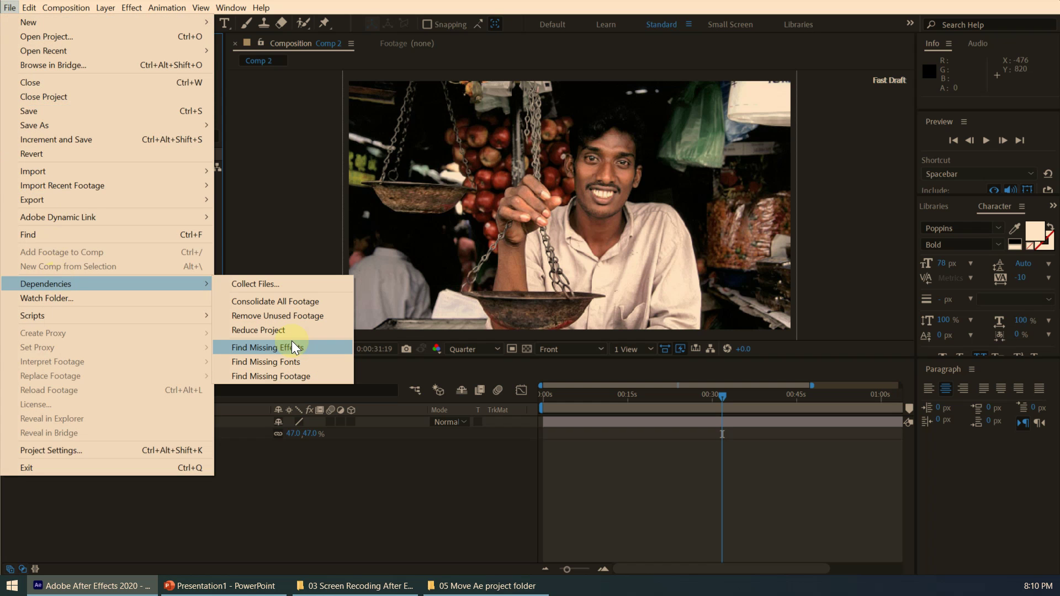
Step: Choose Collect Files, saving the project first when prompted, so the 1 file (775 KB) dialog appears
click(286, 285)
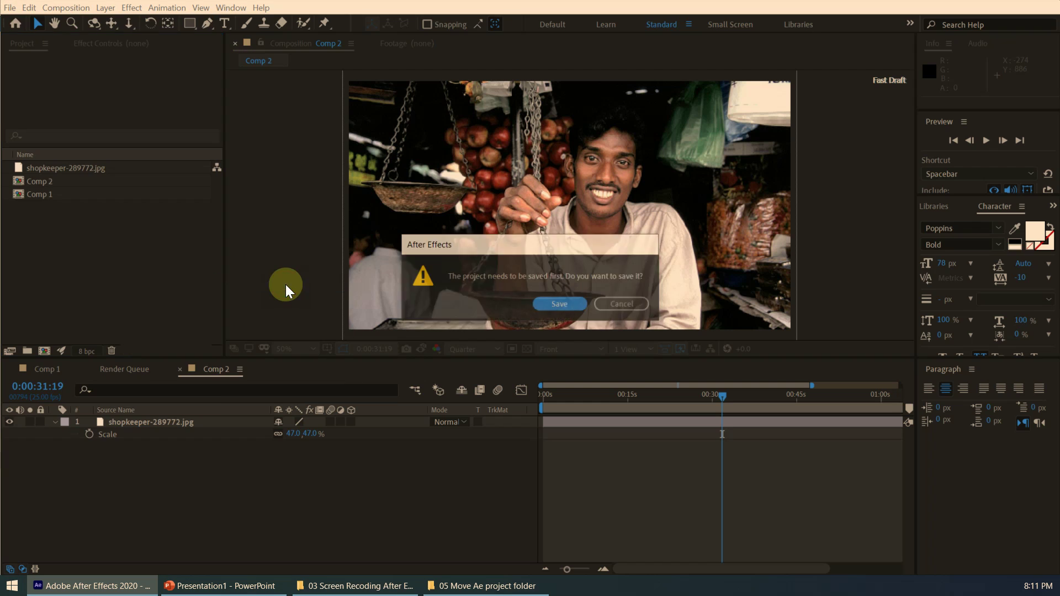
drag(454, 247, 382, 254)
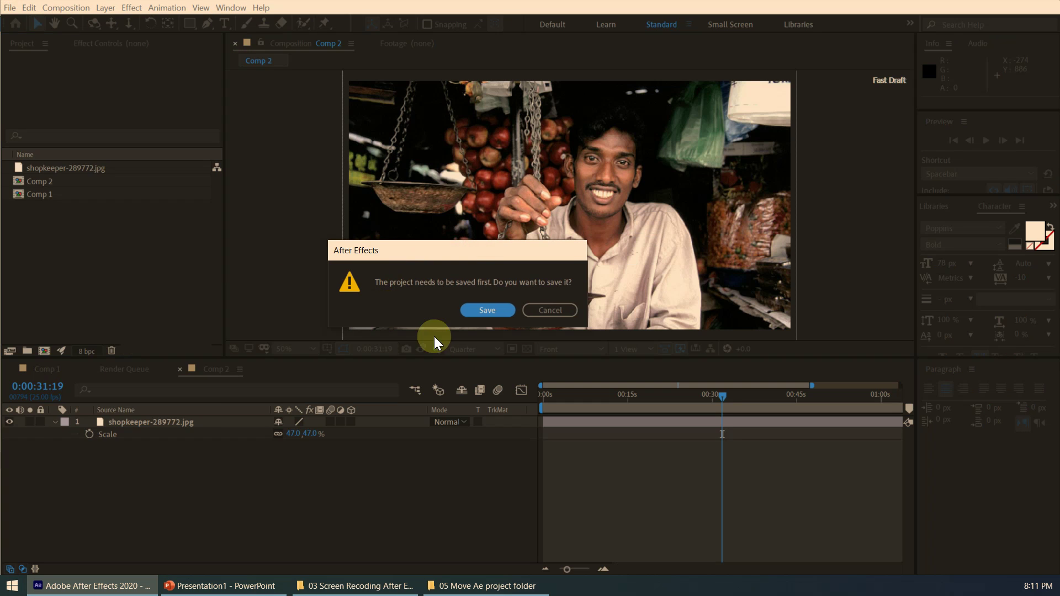
click(486, 310)
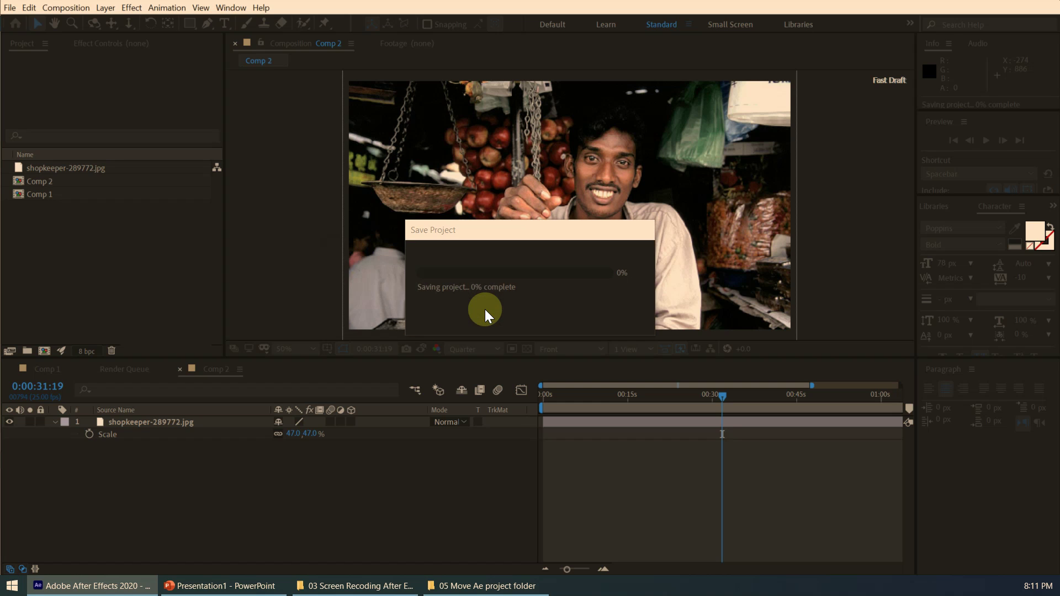
drag(272, 204, 263, 188)
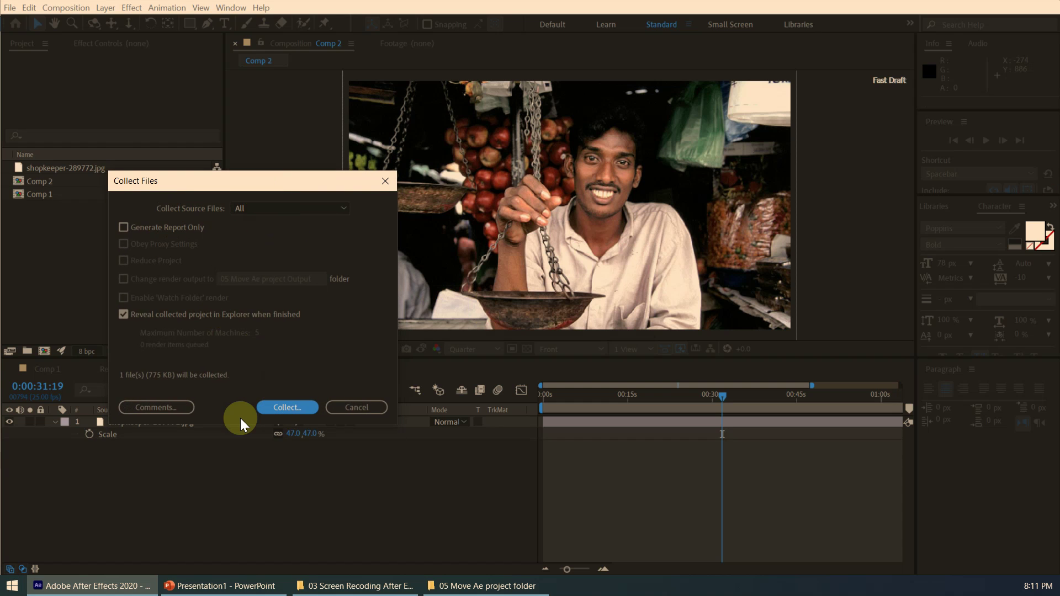
Step: Set Collect Source Files to None (Project Only), leaving Reduce Project off
drag(166, 175, 149, 221)
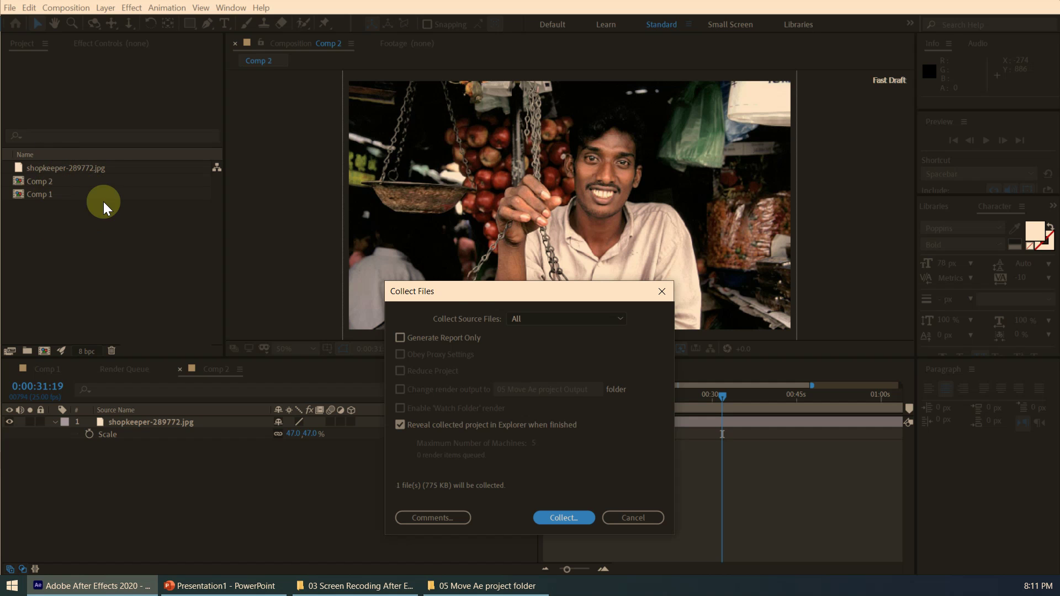
drag(475, 299, 369, 230)
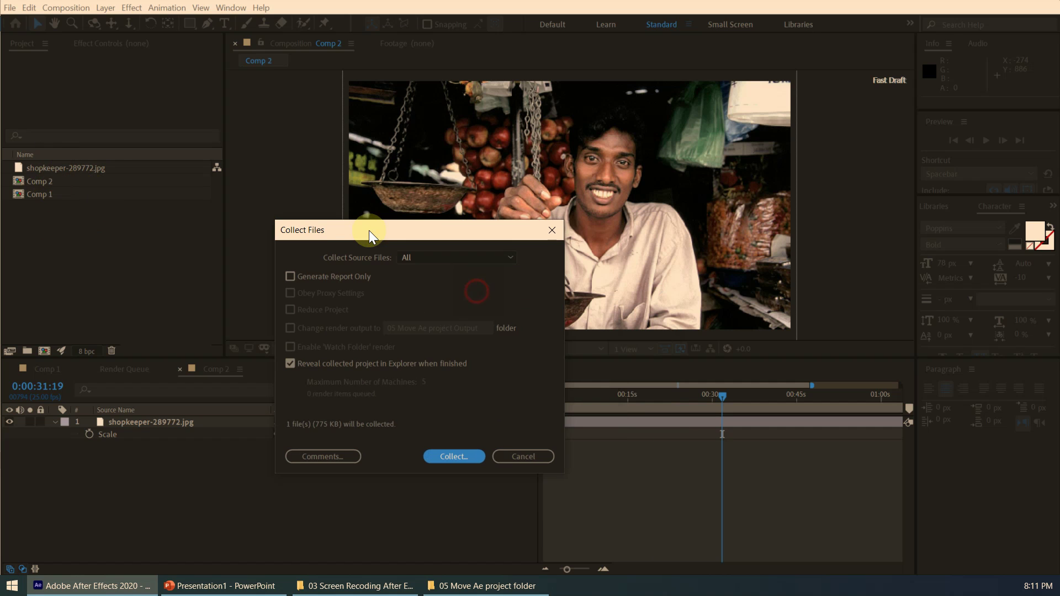
click(427, 256)
click(433, 286)
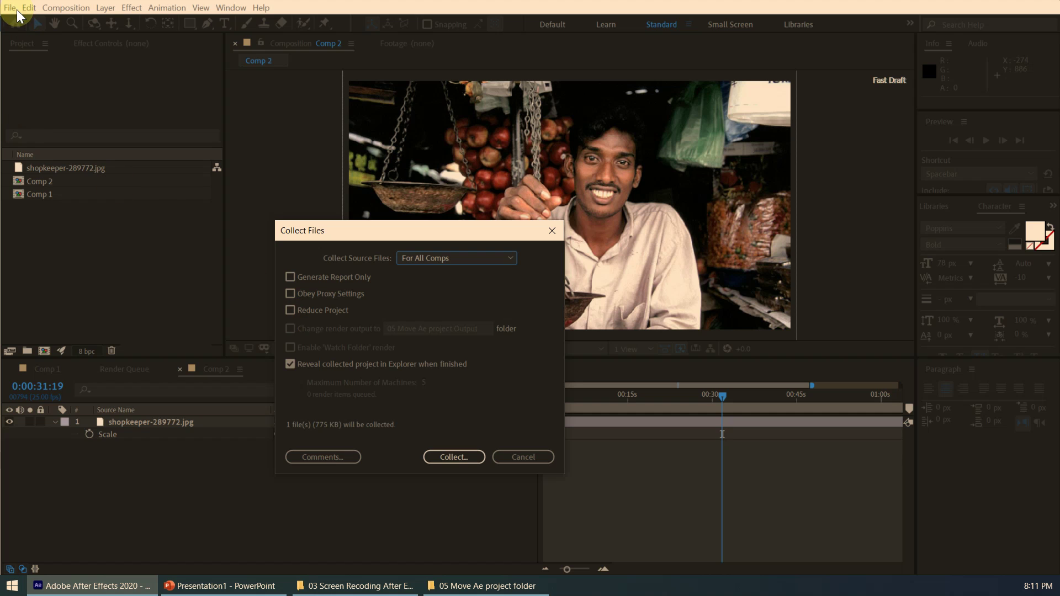
click(290, 312)
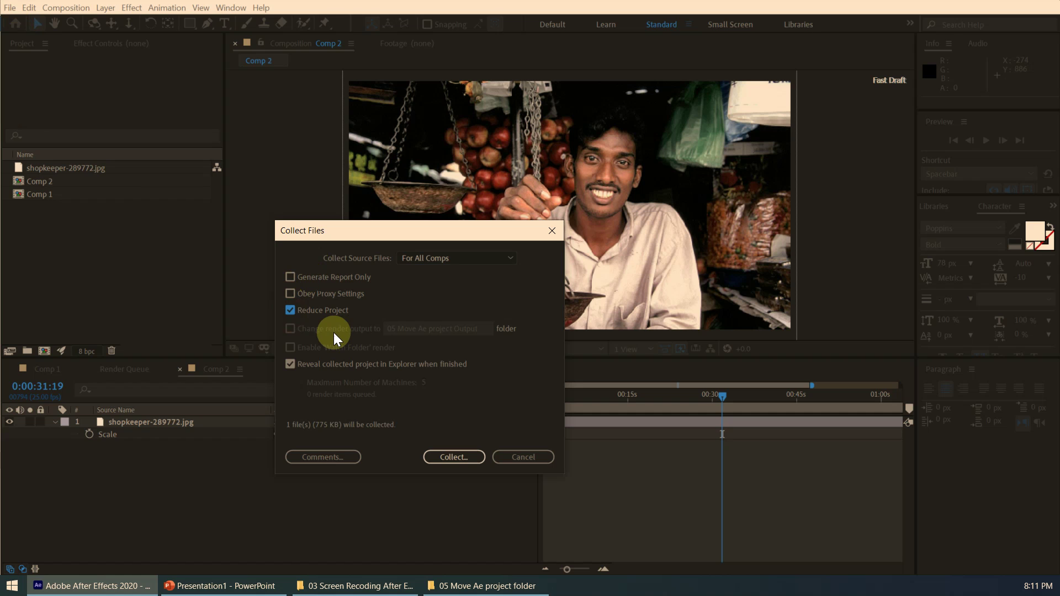
click(290, 310)
click(423, 257)
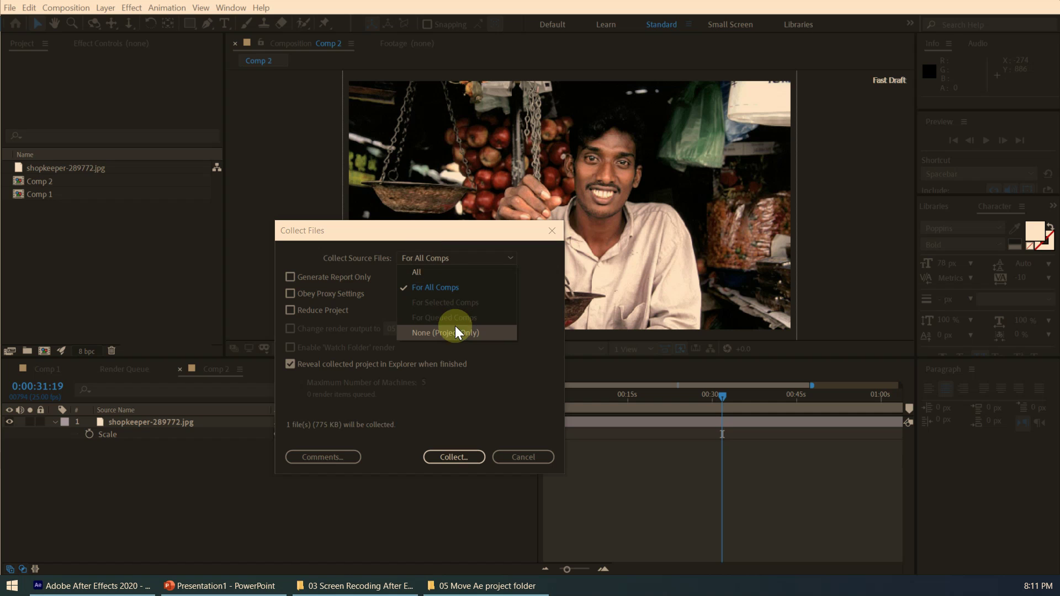
click(452, 334)
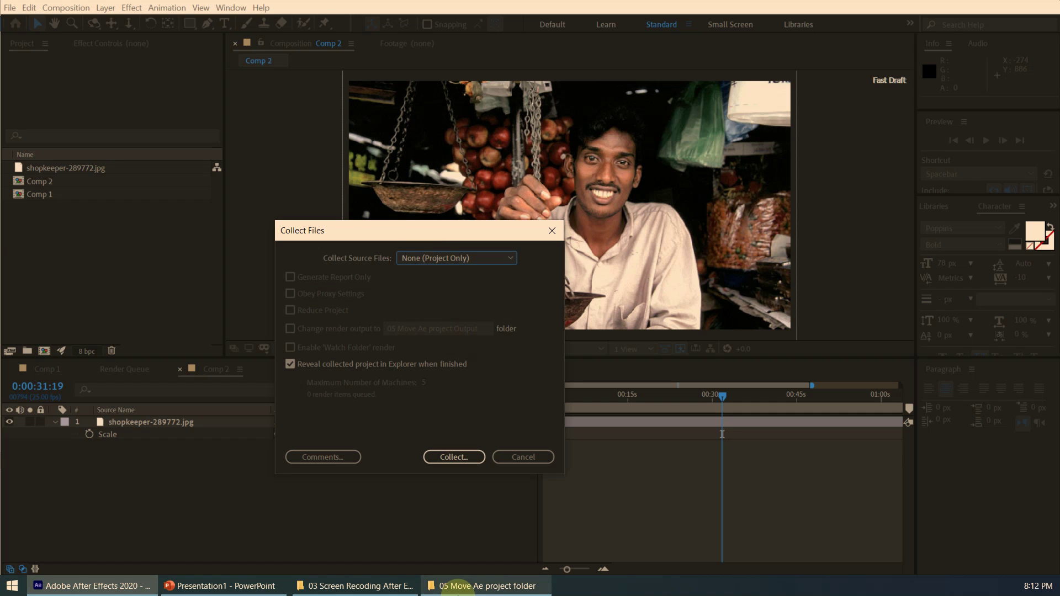
Step: Check the earlier collected AEP file in File Explorer, then return to Collect Files
click(442, 589)
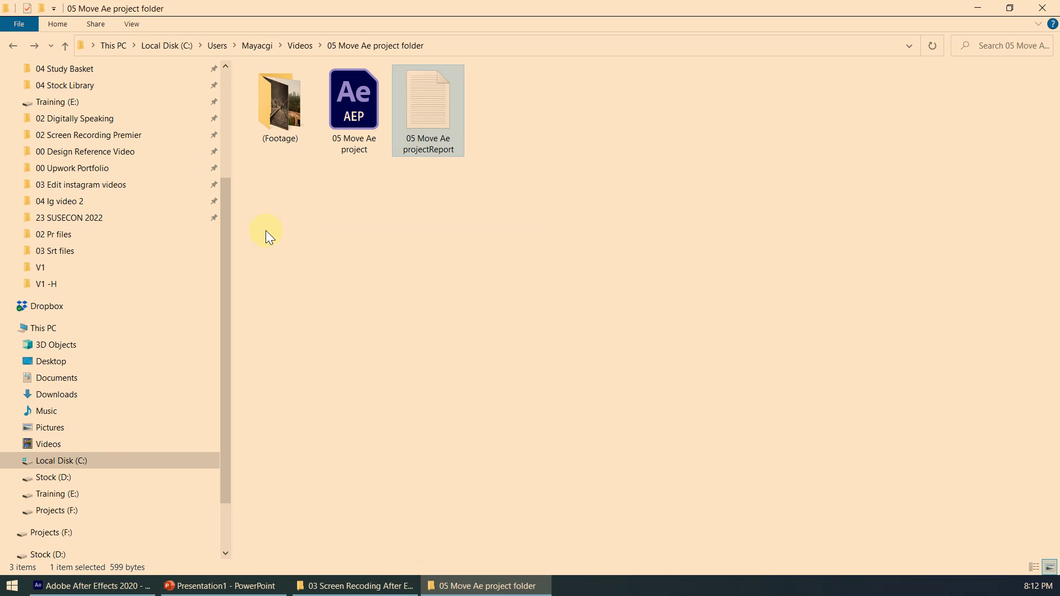
click(377, 139)
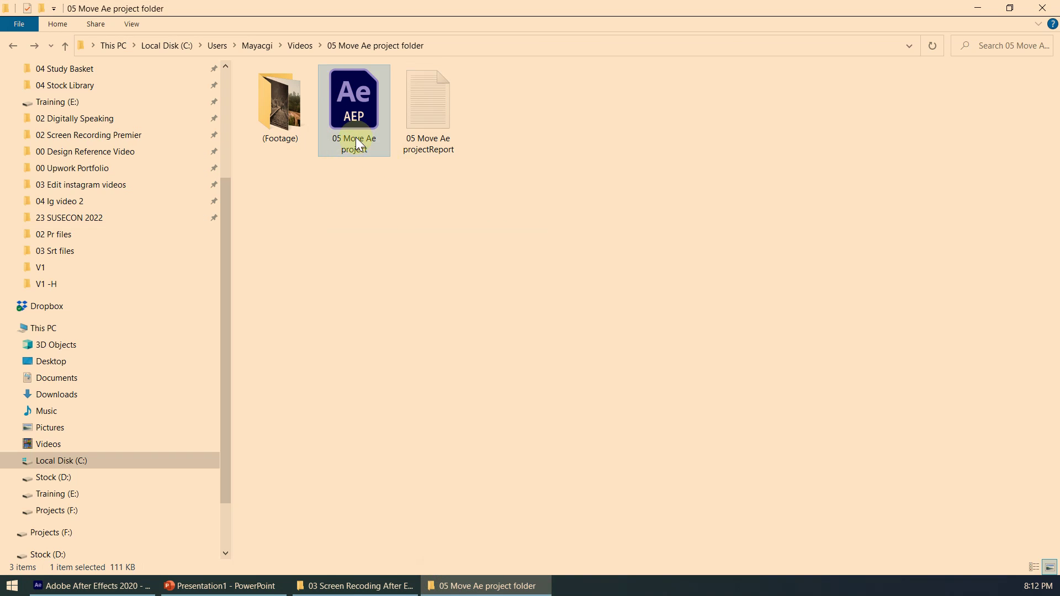
click(461, 586)
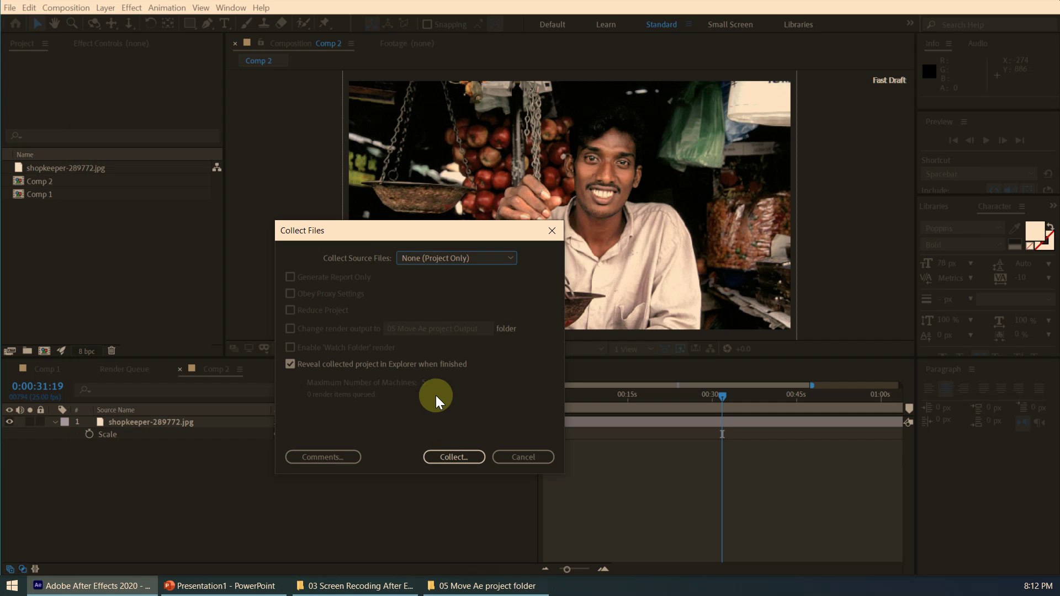
Step: Enter 'Sample comment' in the Comments box for the collection
drag(362, 230, 200, 182)
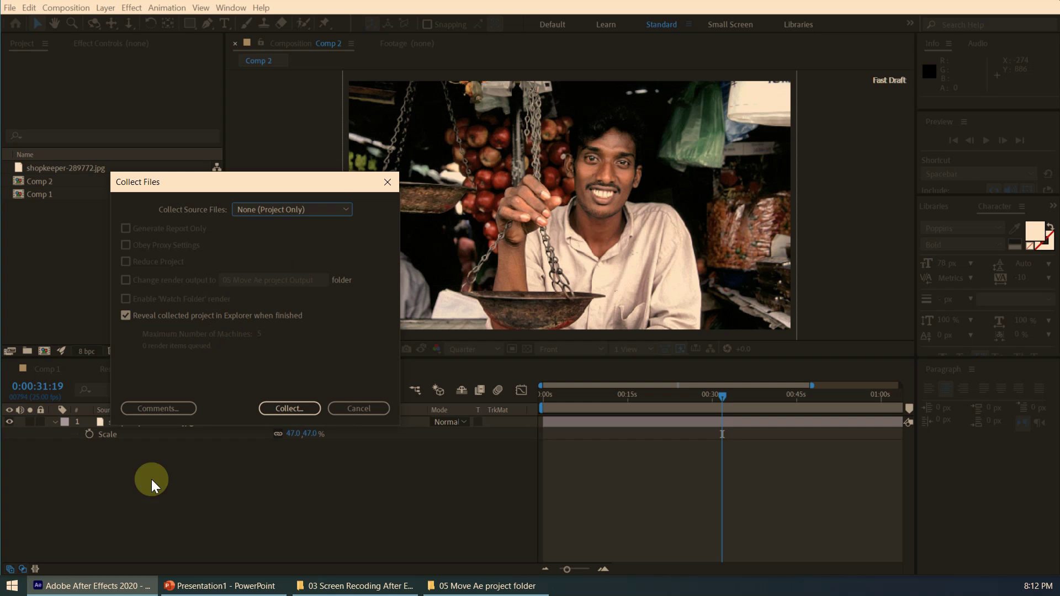
click(157, 410)
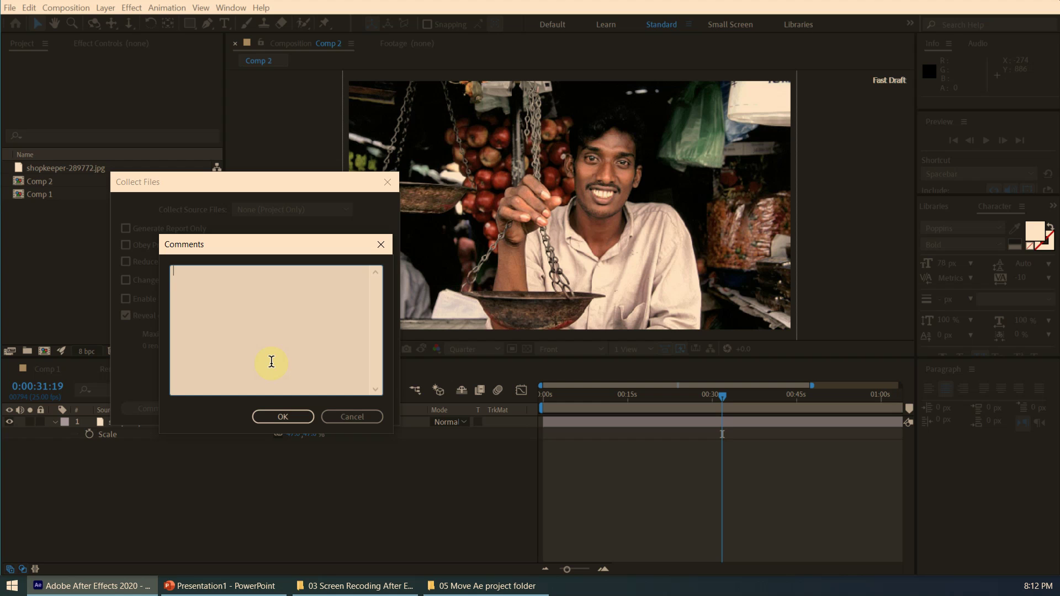
text(Sample com)
key(BackSpace)
text(mment)
Step: Confirm the comment and set Collect Source Files to All, 1 file of 775 KB
click(266, 417)
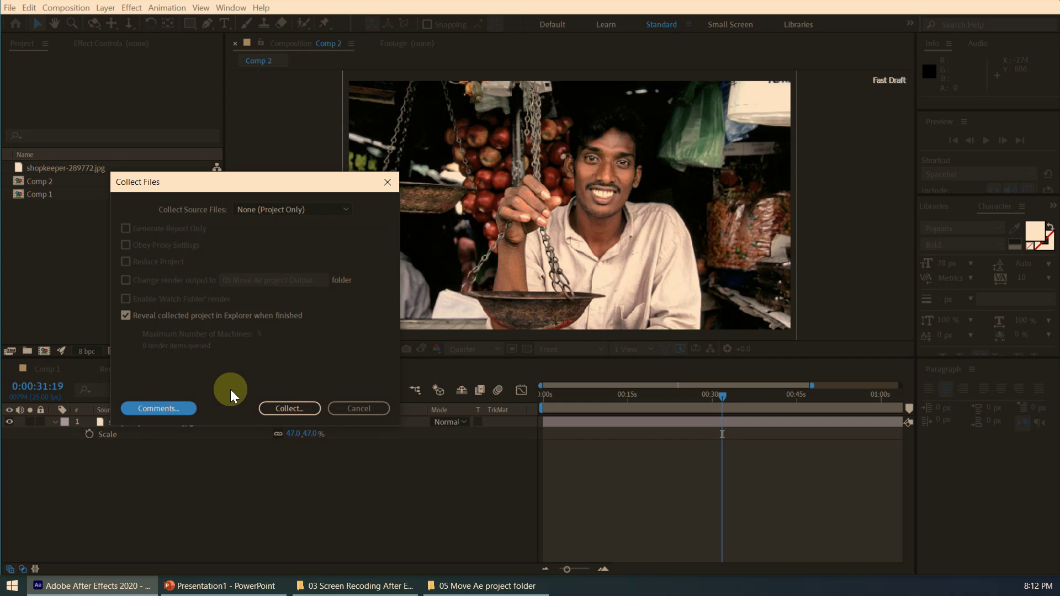
click(264, 206)
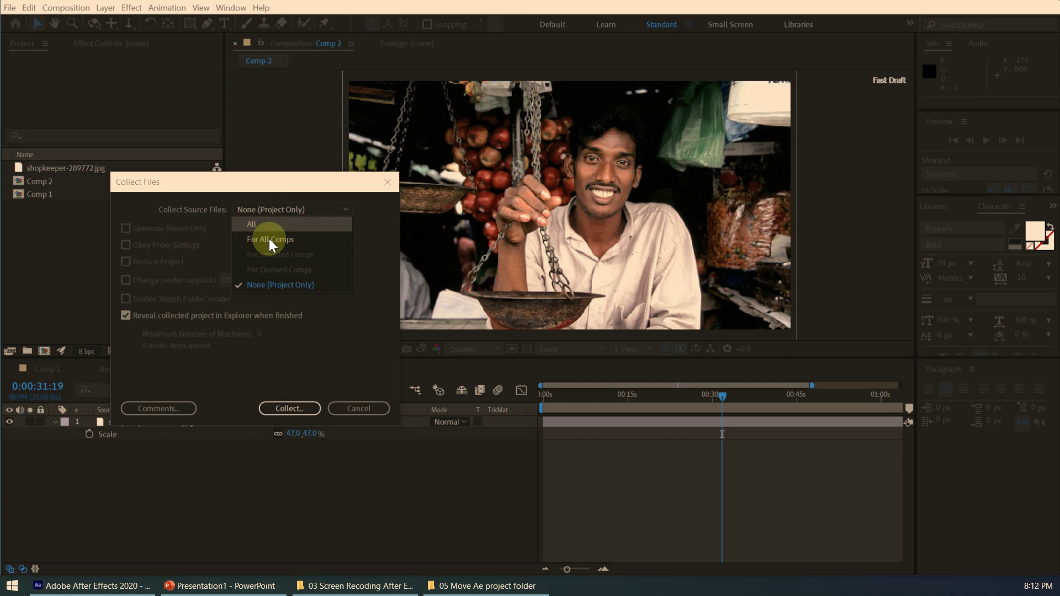
click(254, 227)
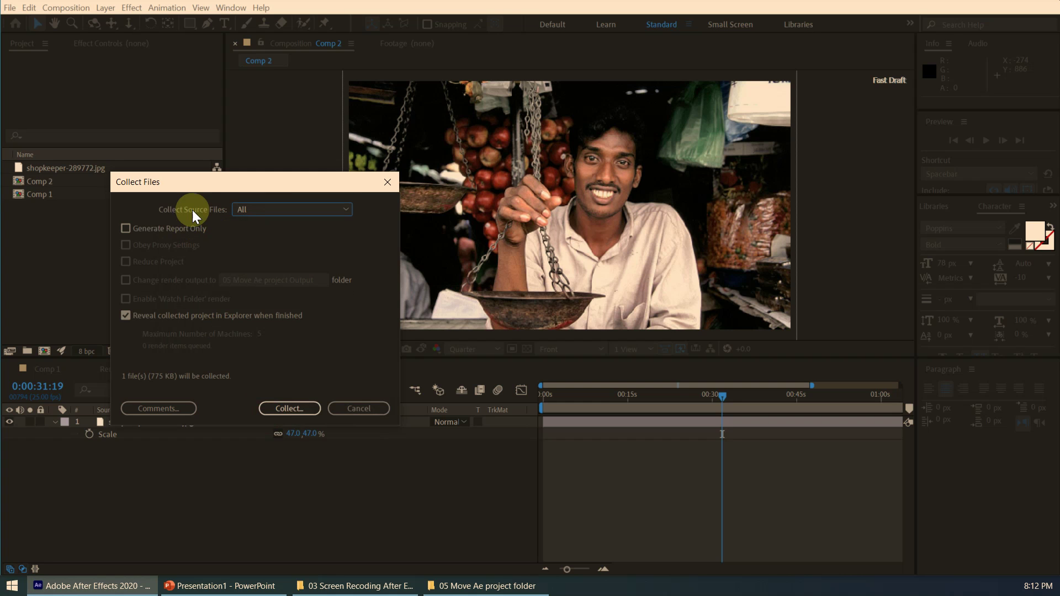
drag(200, 189, 278, 224)
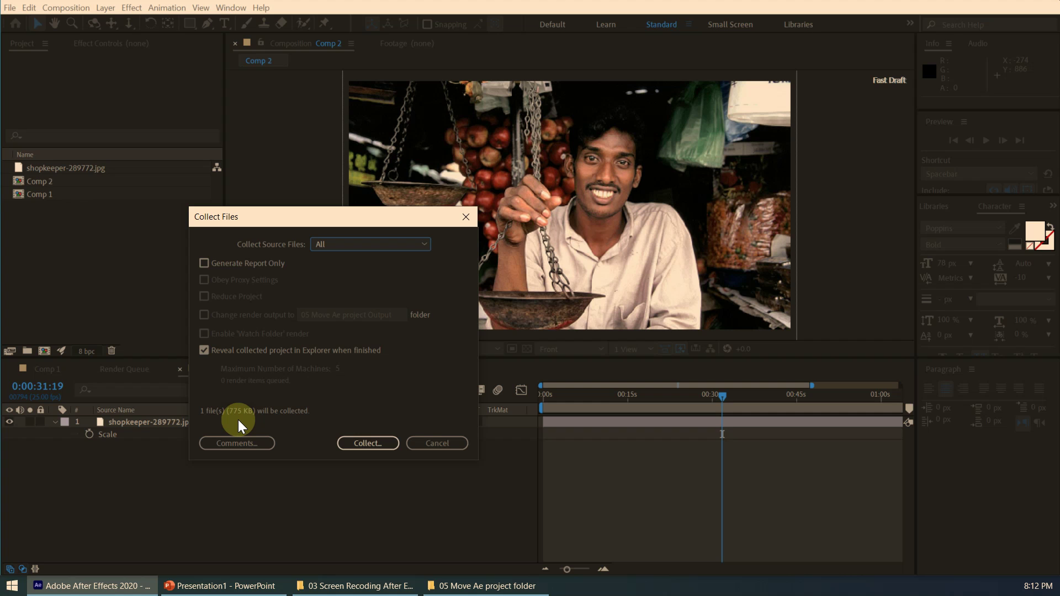
Step: Collect the files into '05 Move Ae project folder' inside the Music folder
click(363, 443)
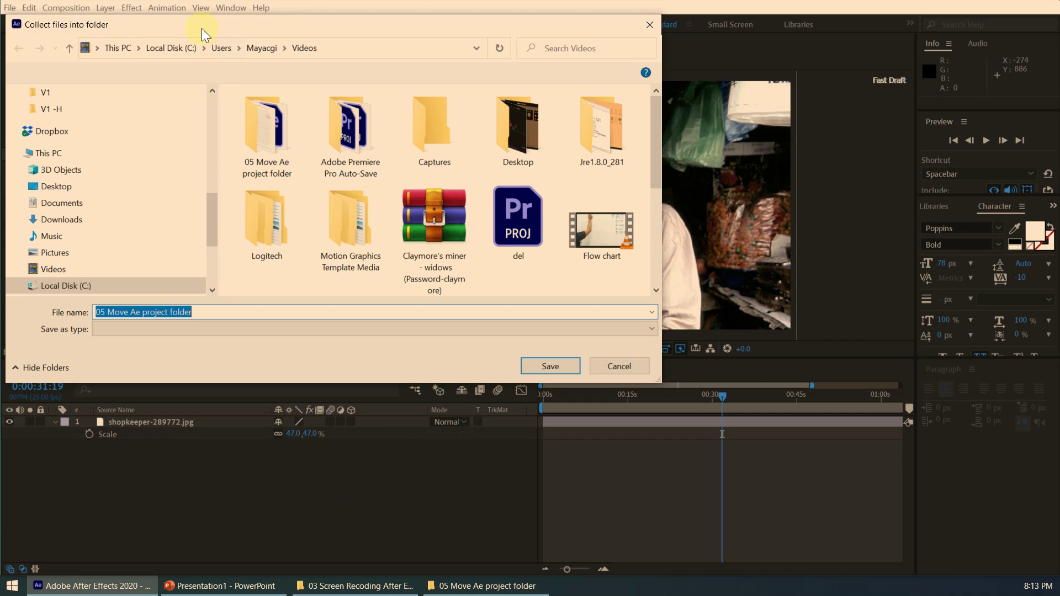
drag(201, 28, 239, 96)
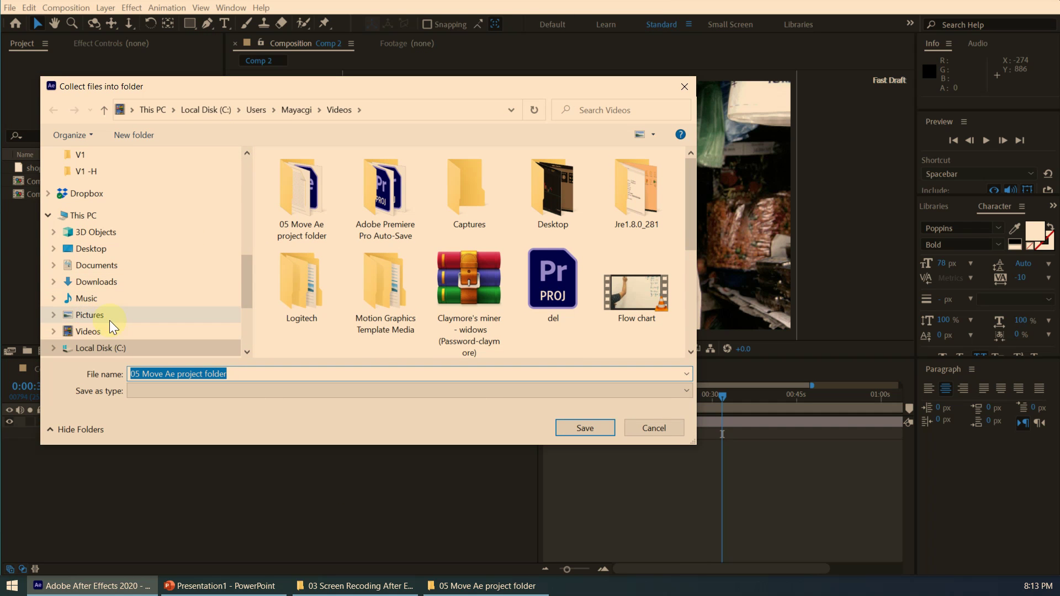
click(102, 305)
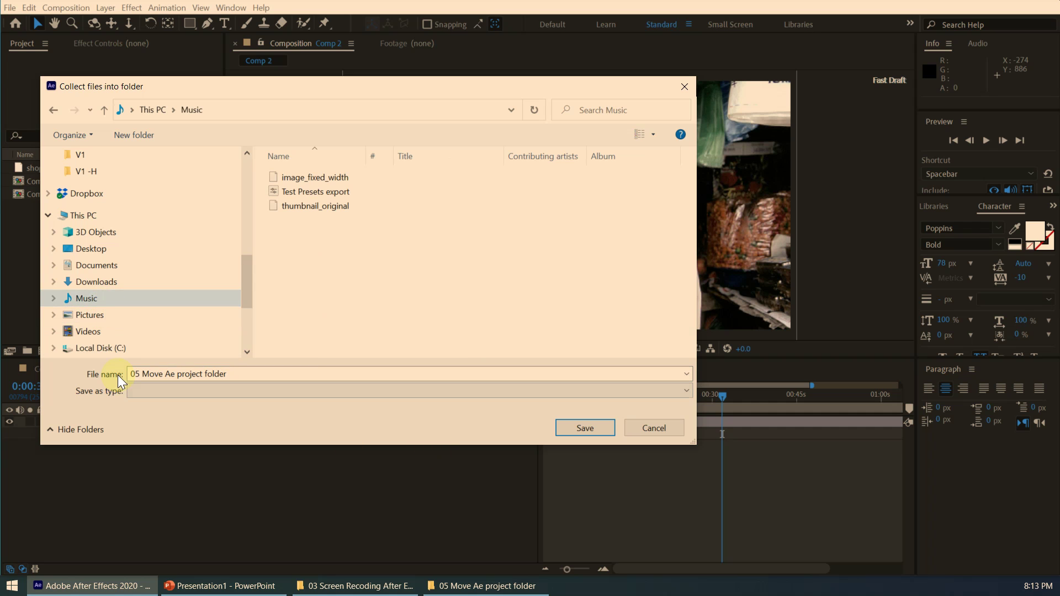
drag(254, 90, 398, 169)
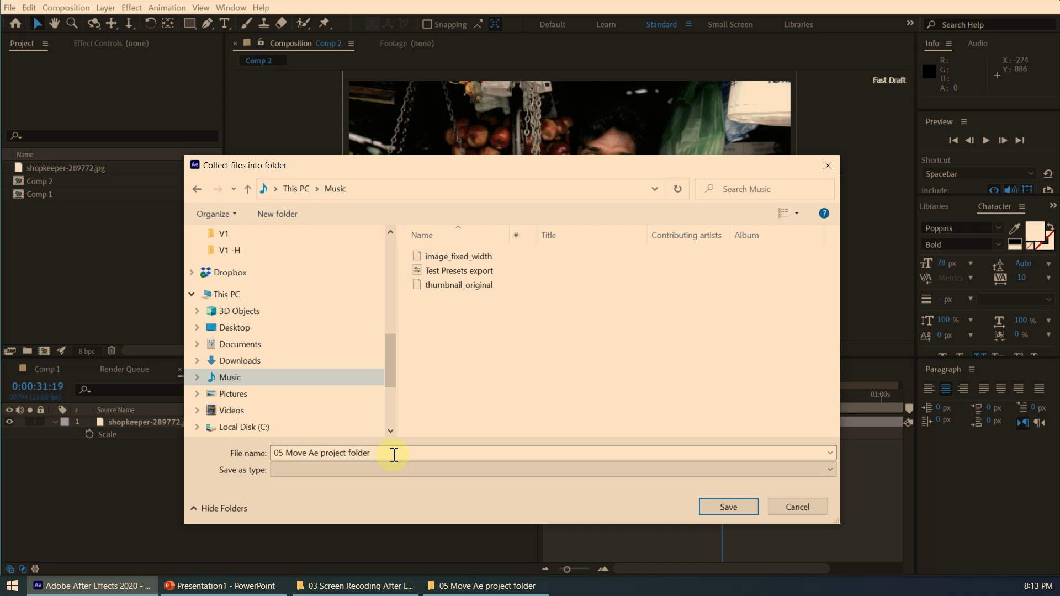
click(729, 506)
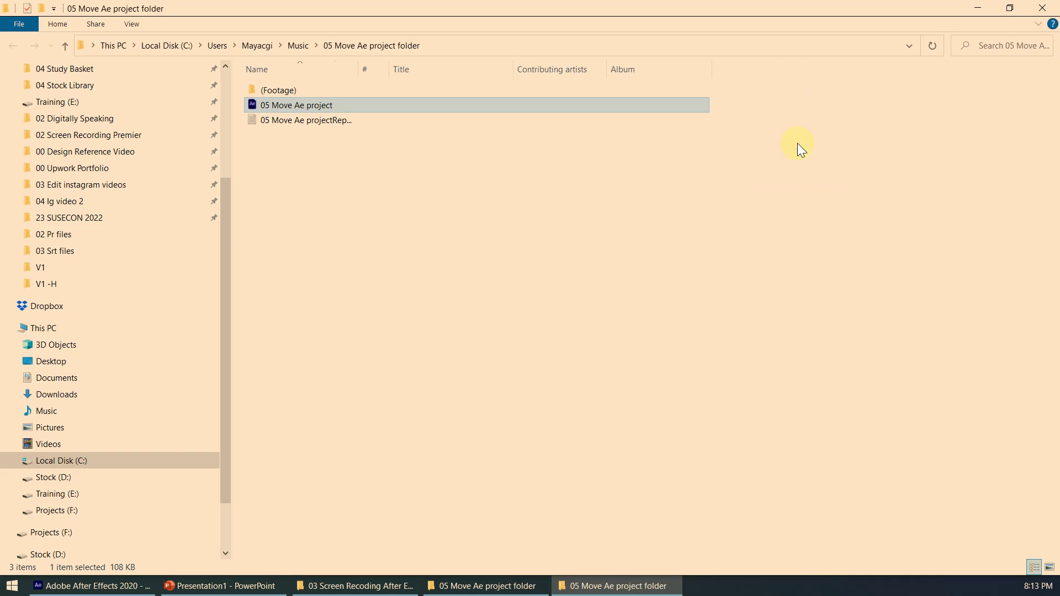
click(293, 47)
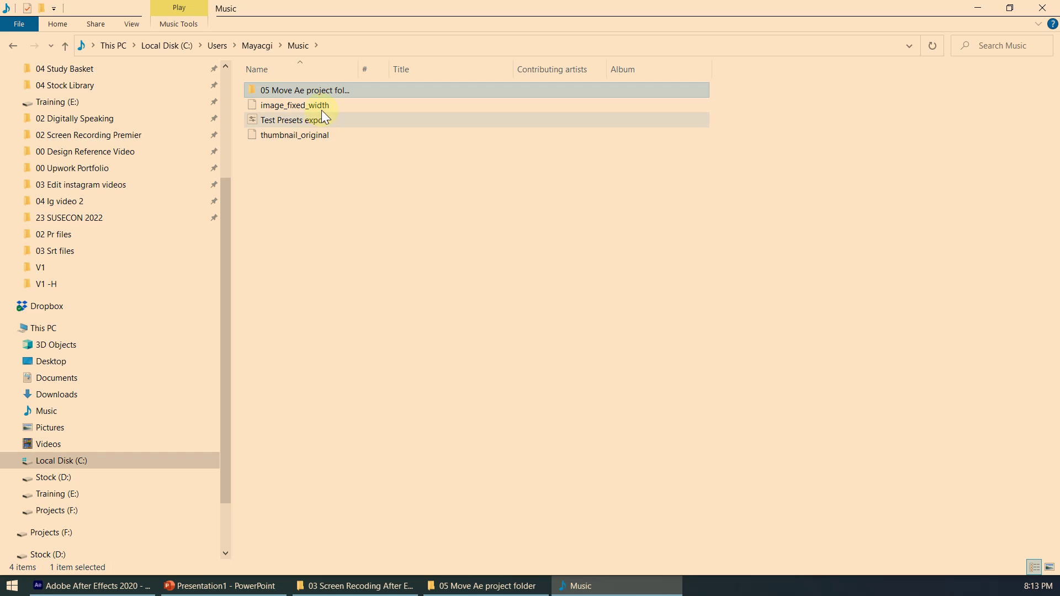
drag(358, 69, 495, 69)
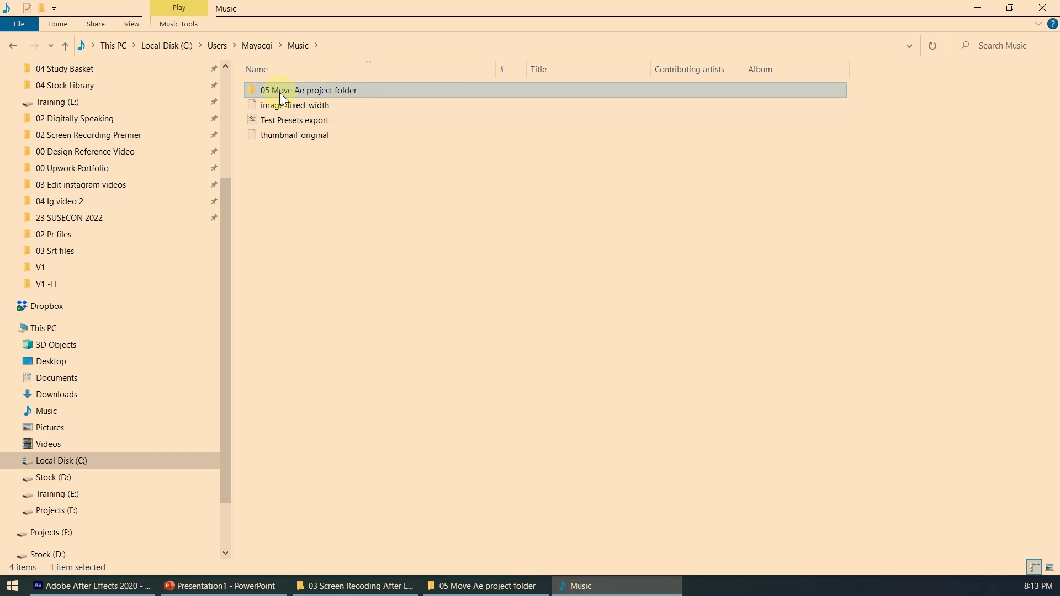
double_click(353, 89)
click(302, 107)
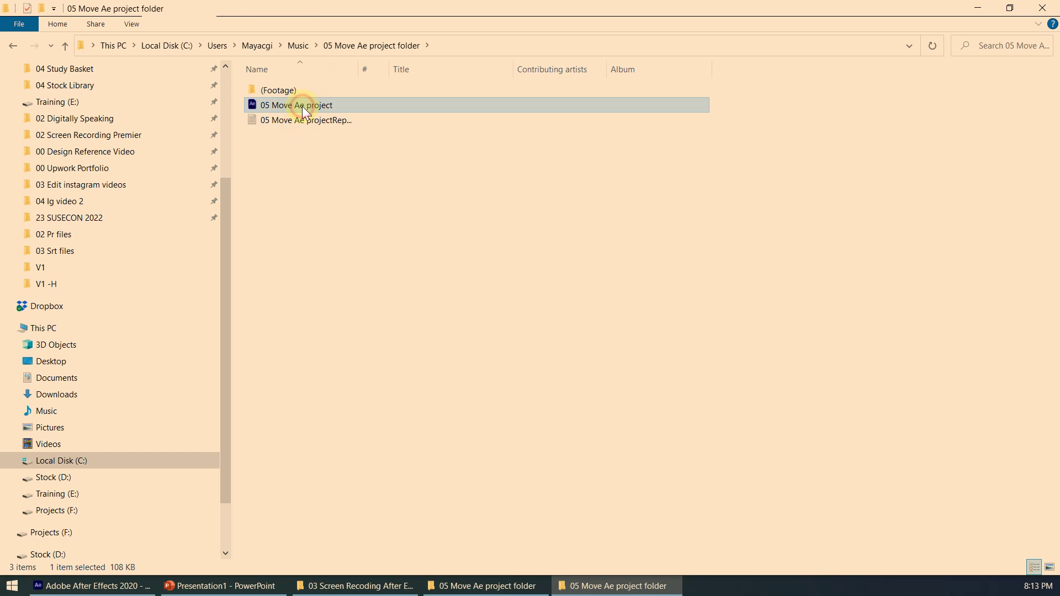
click(277, 263)
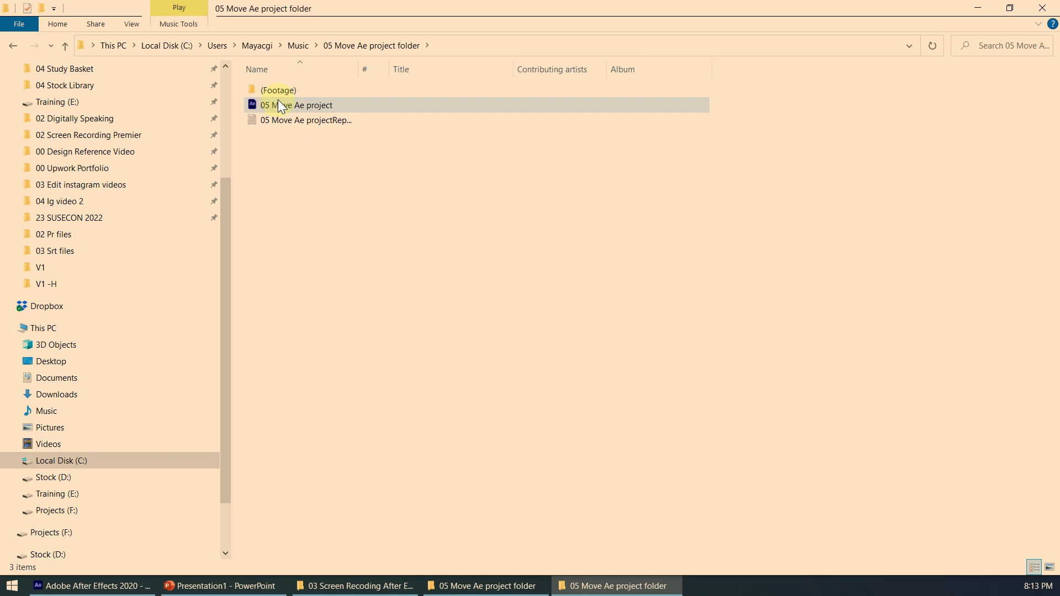
double_click(279, 91)
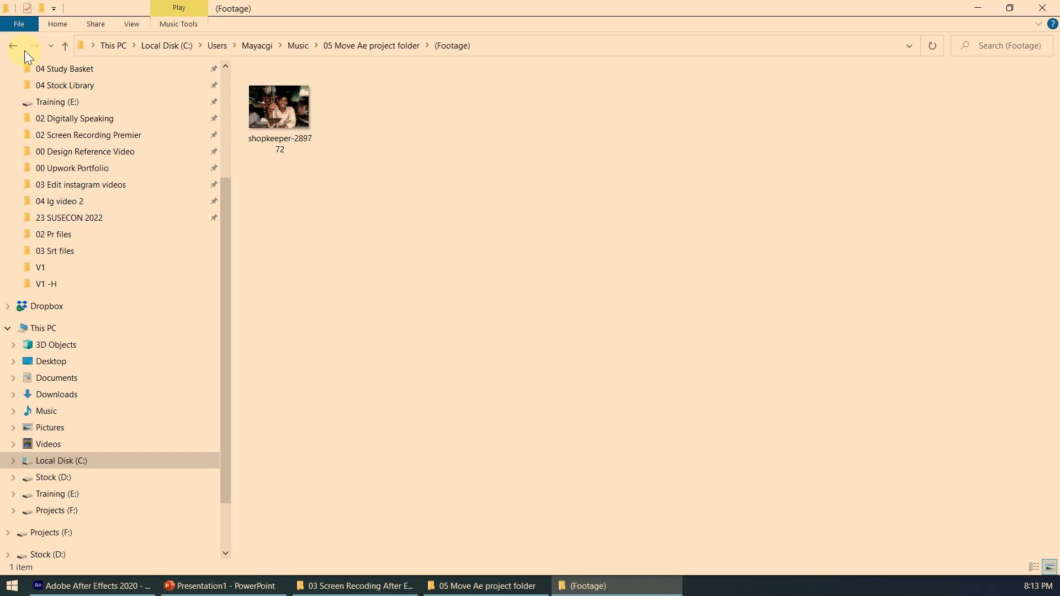
key(BackSpace)
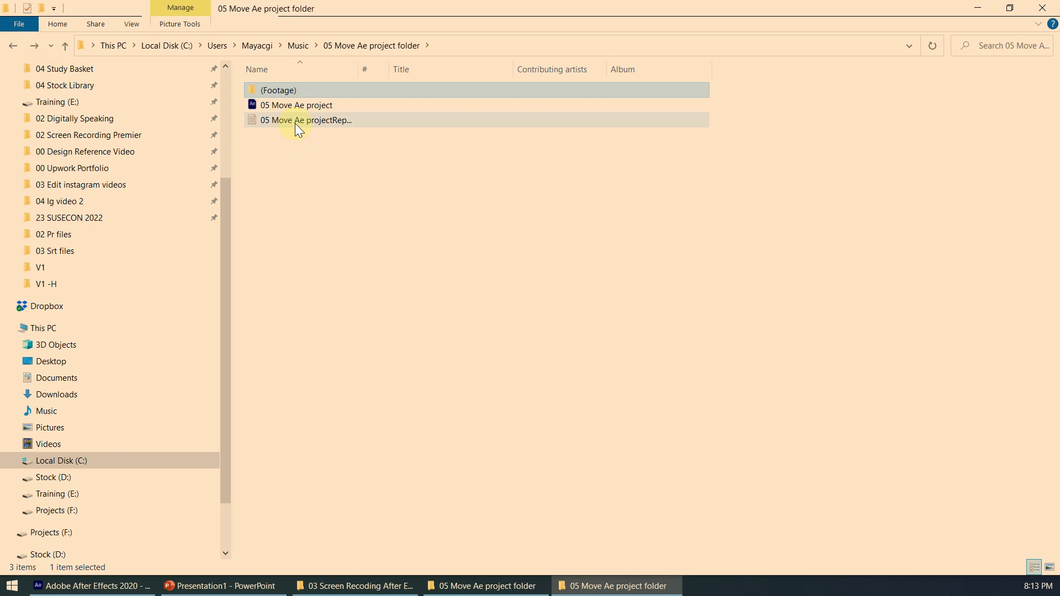
double_click(296, 125)
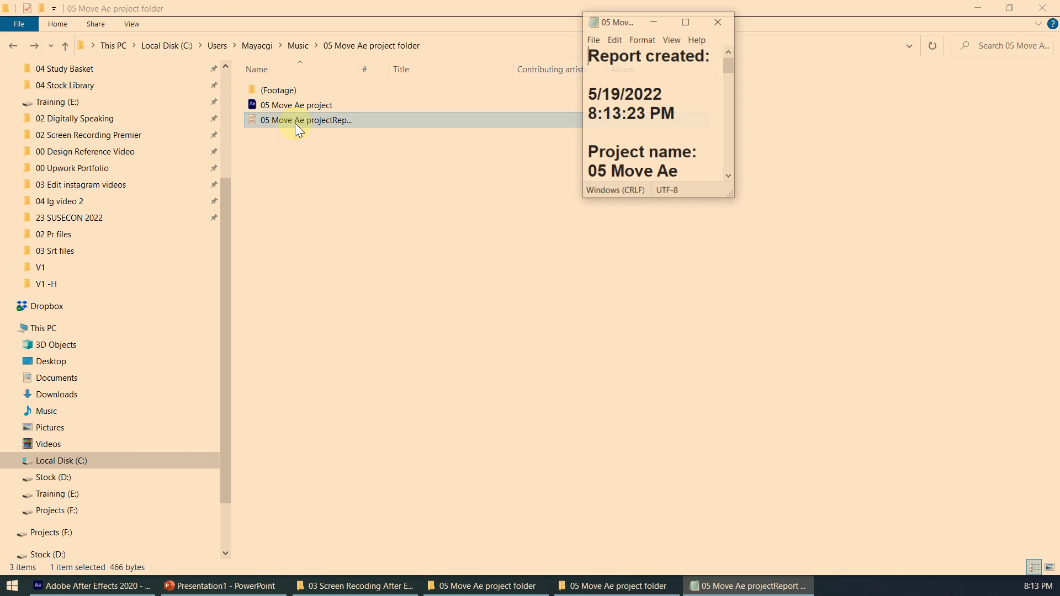
click(693, 25)
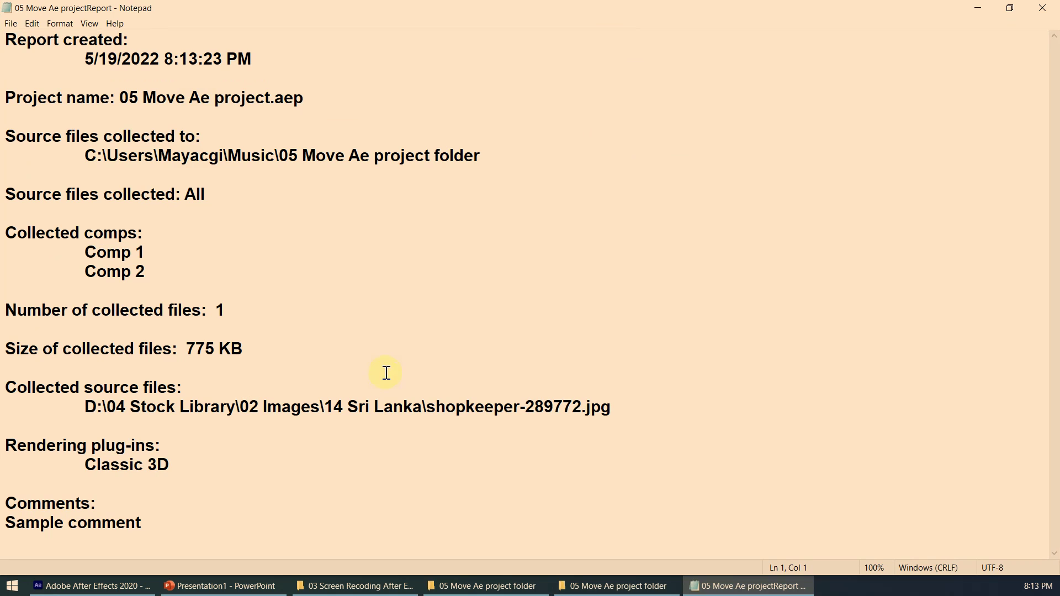
drag(7, 525, 220, 546)
click(221, 499)
drag(77, 252, 147, 271)
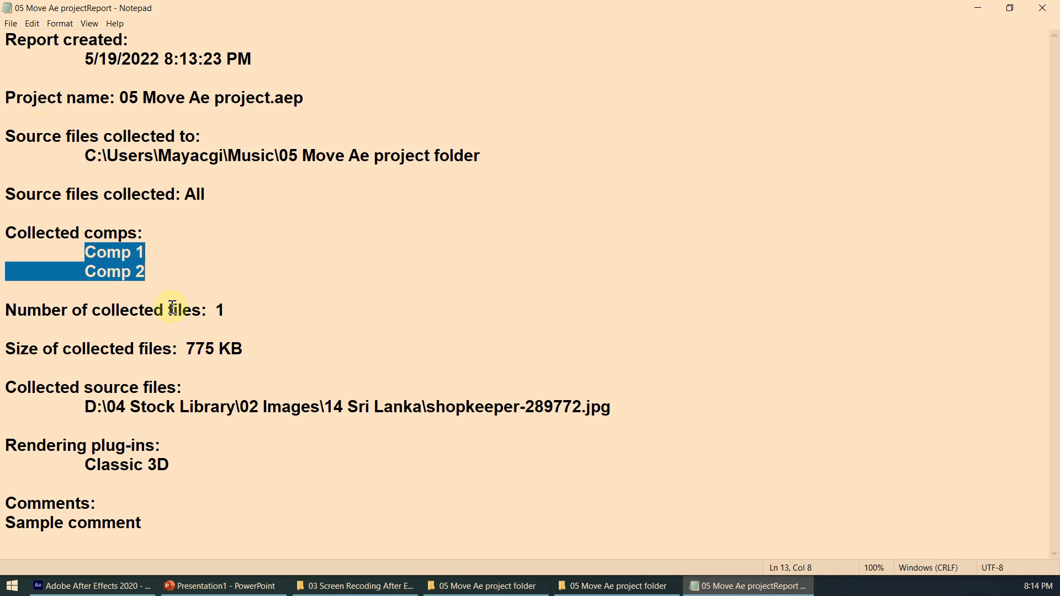
drag(186, 349, 267, 348)
click(367, 329)
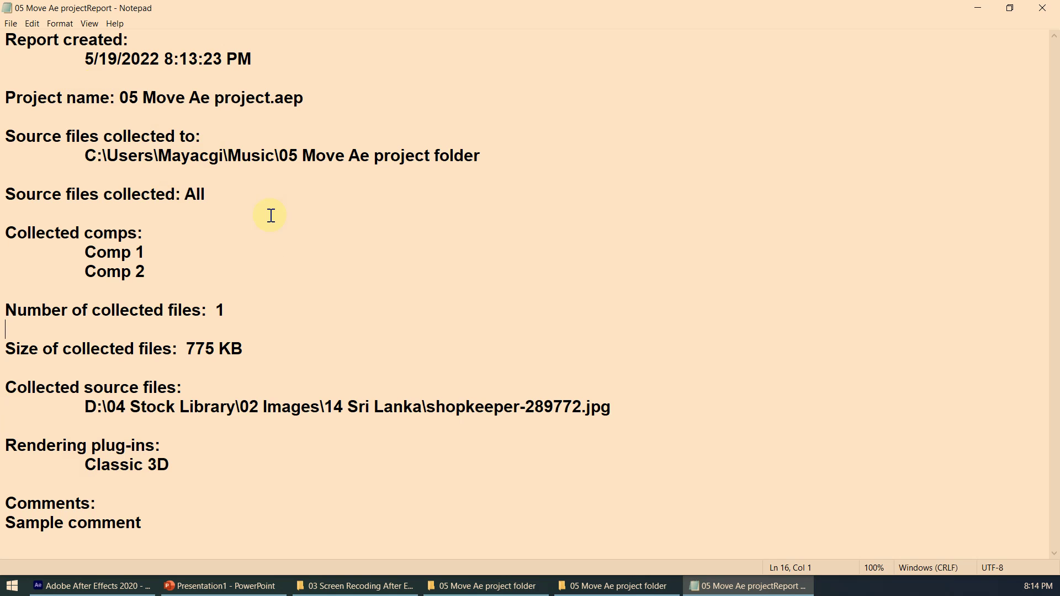
click(1043, 8)
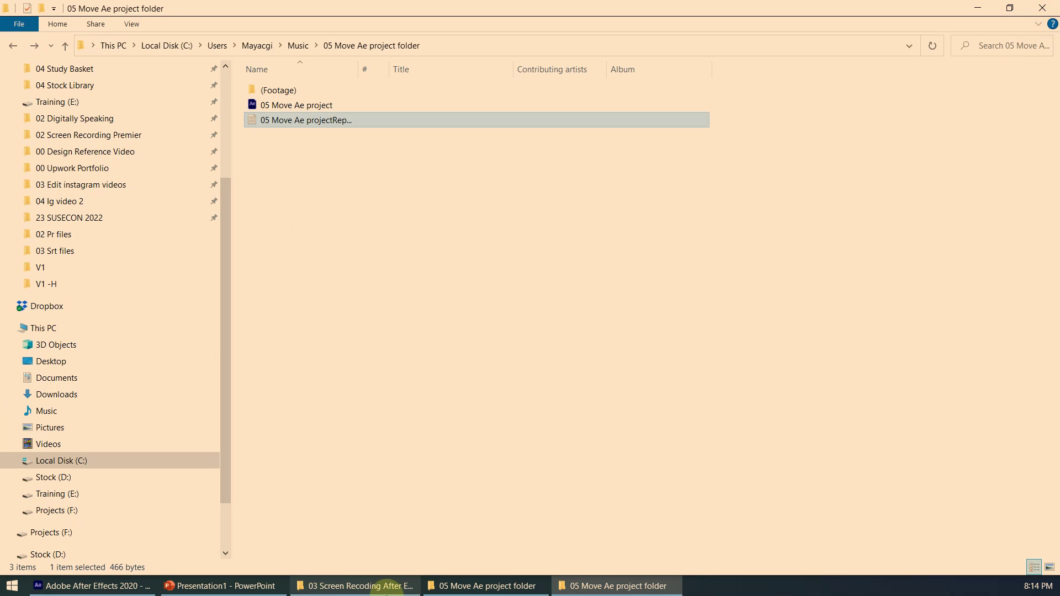
Step: Bring After Effects back to the front, showing Comp 2 and the status Collect Files completed
click(141, 588)
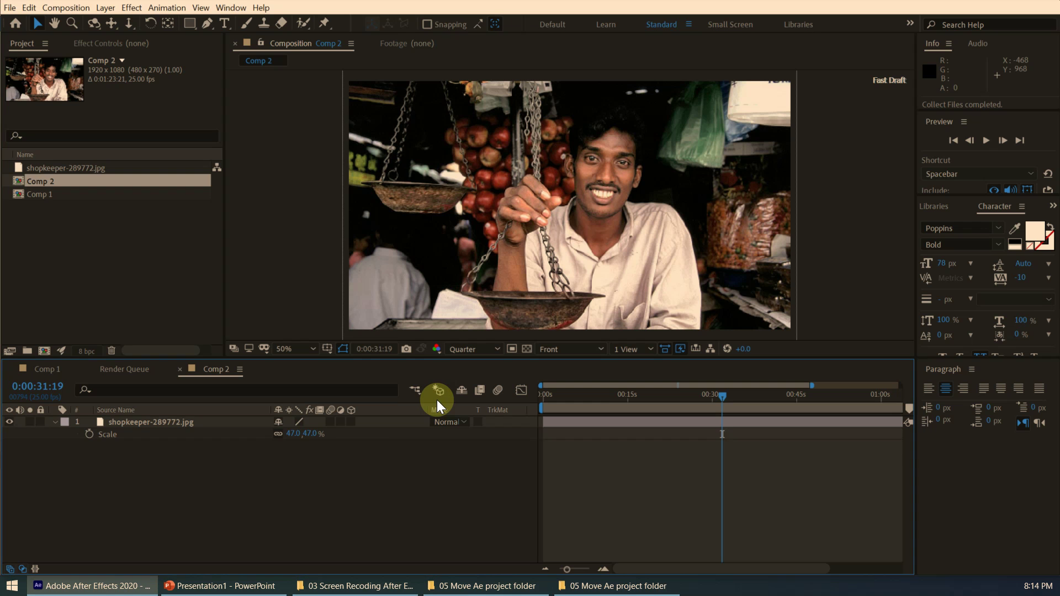